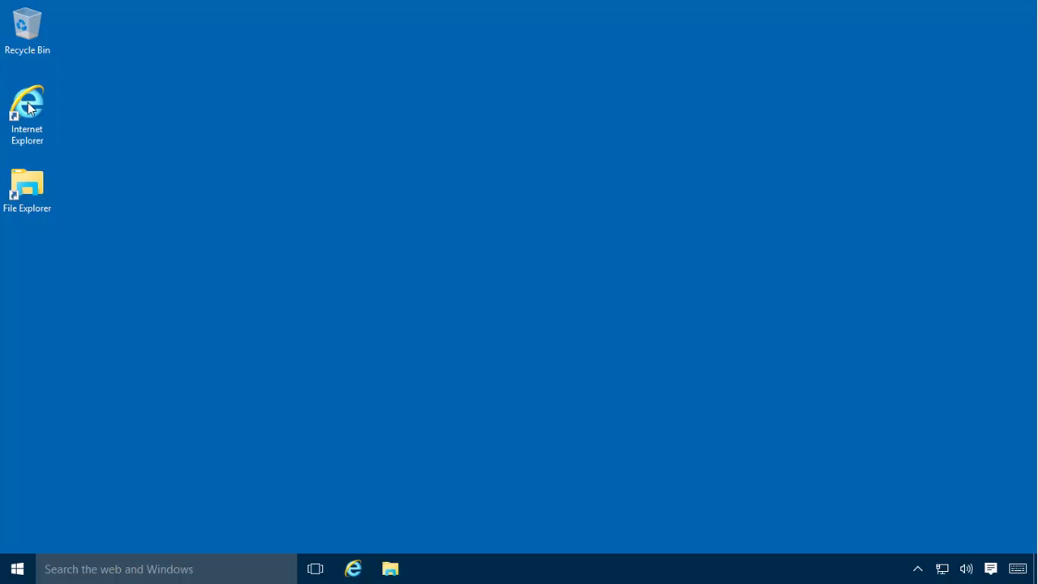
In Internet Explorer, search Sage Support's knowledgebase for 'system requirements 2017' and open the System Requirements article.
double_click(28, 110)
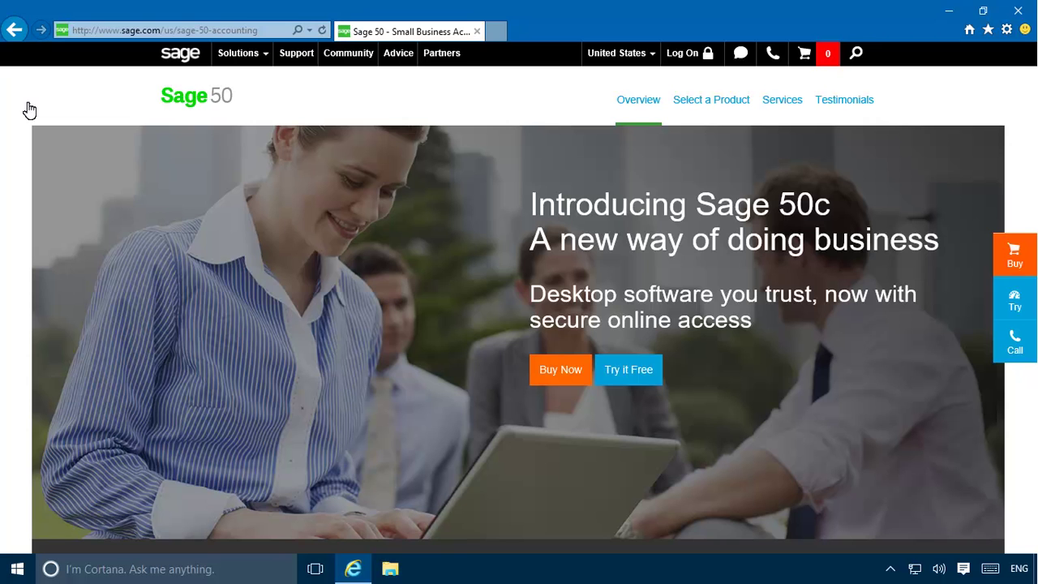
left_click(296, 55)
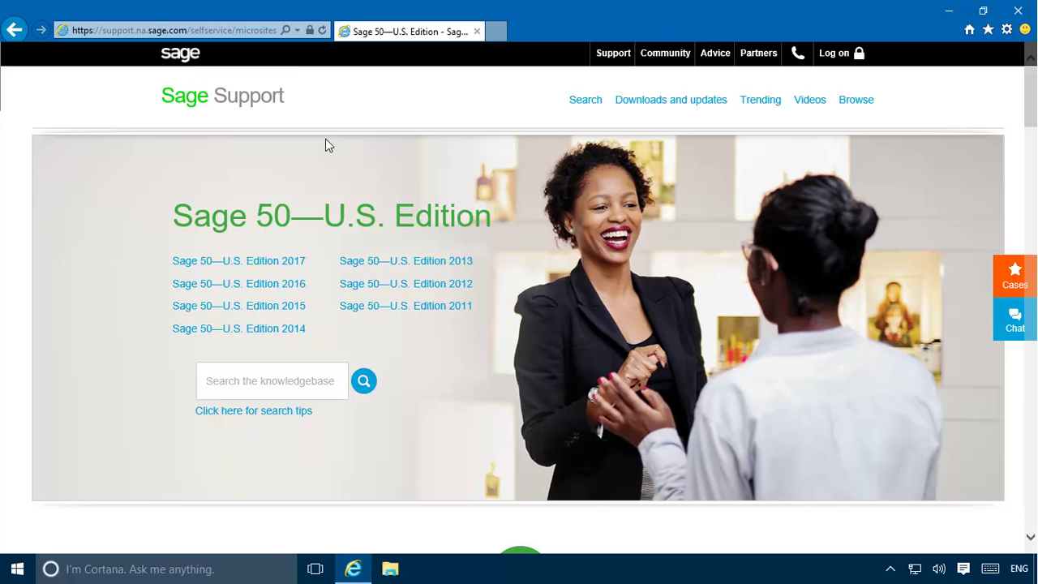
left_click(336, 397)
type("system requirements 2017")
key("Tab")
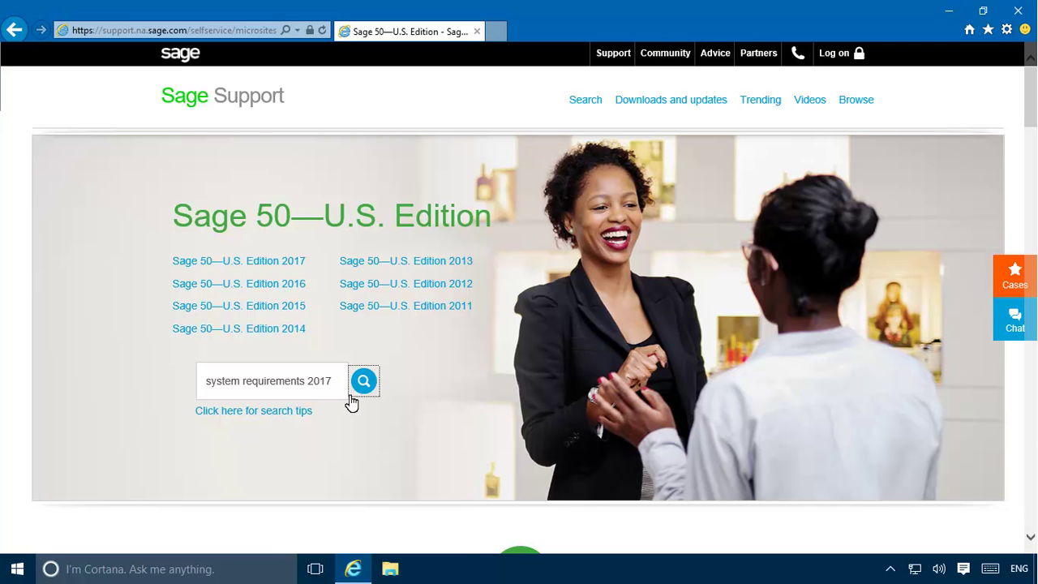
left_click(365, 381)
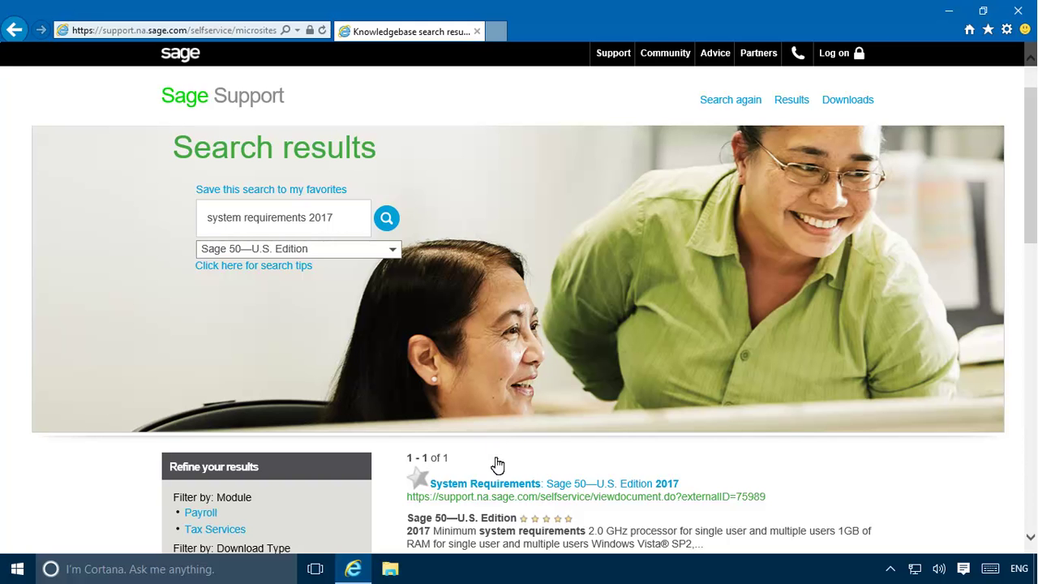
left_click(498, 485)
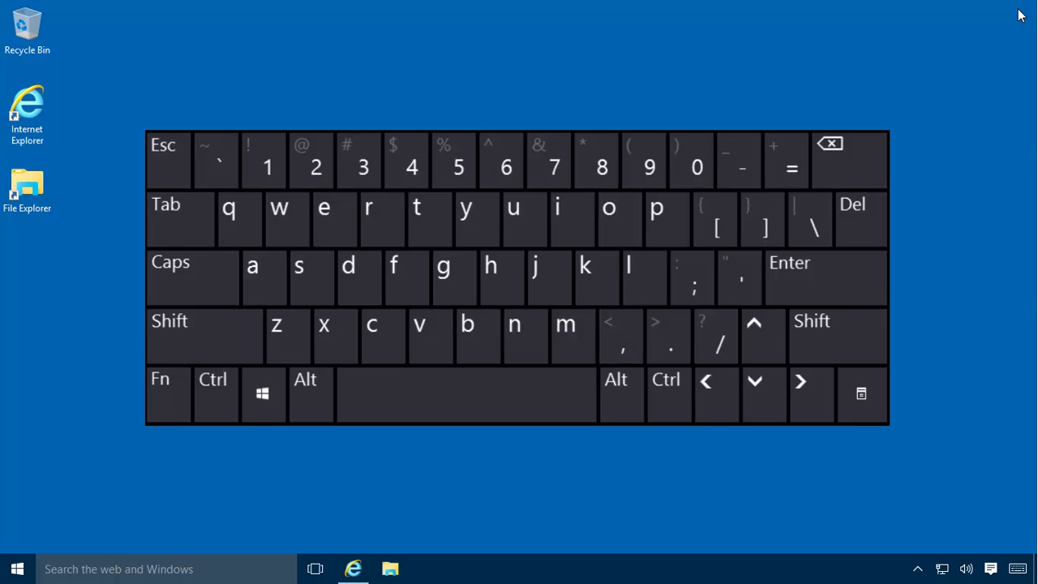
Run msinfo32 from the Run dialog to open System Information at System Summary.
key("super")
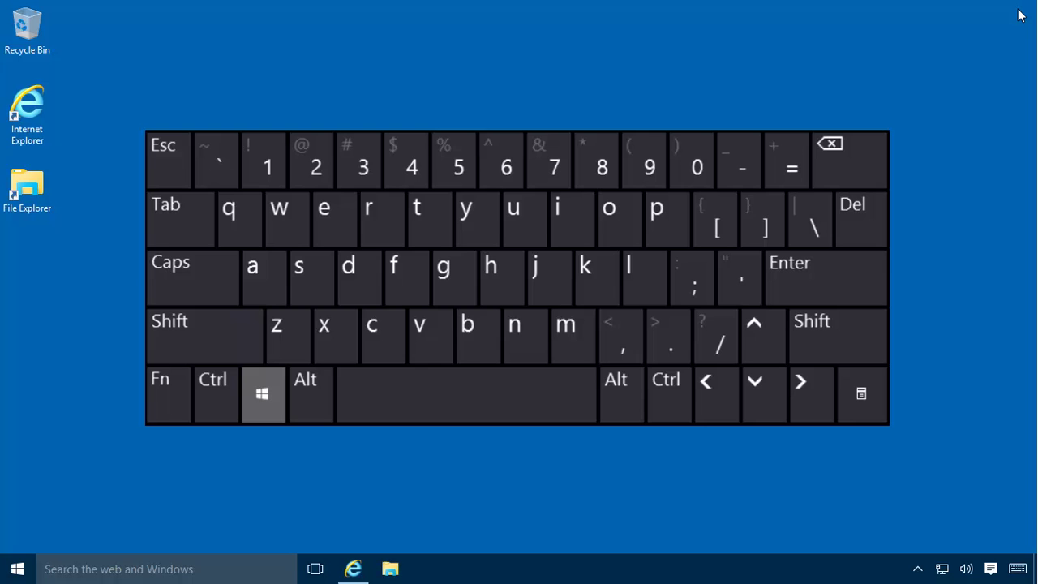
key("super+r")
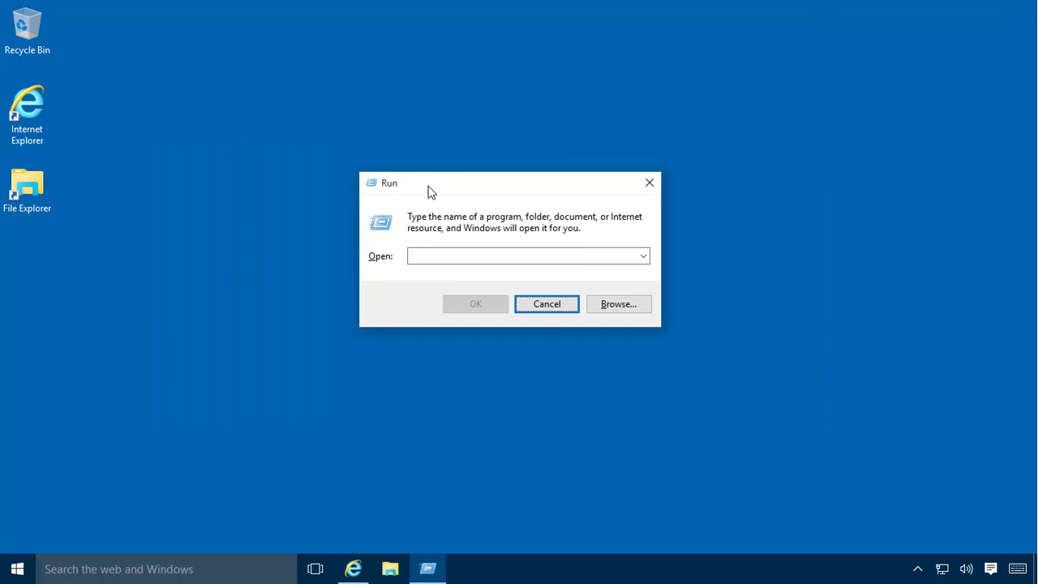
left_click(412, 261)
type("msinfo32")
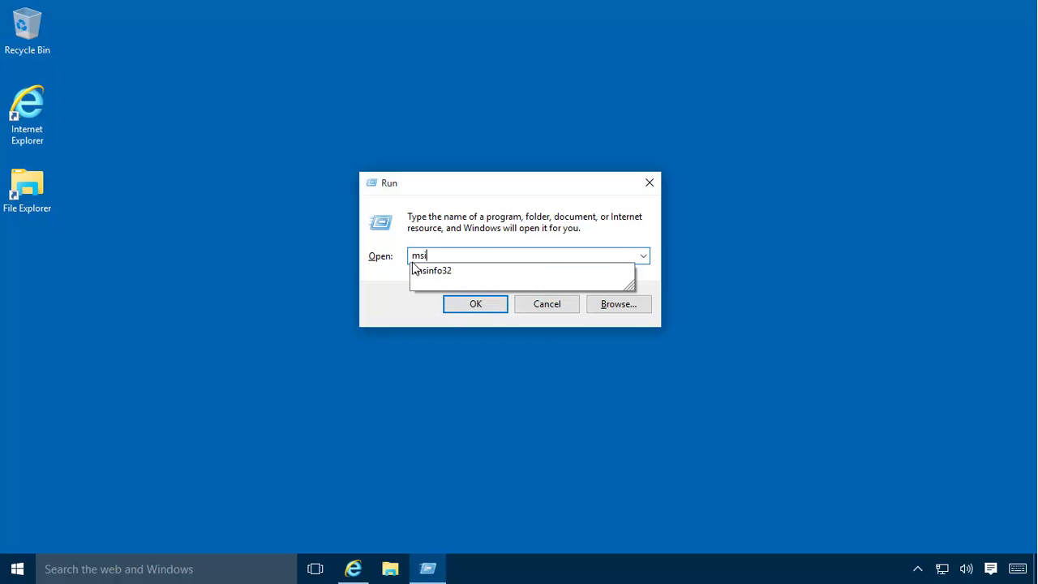
left_click(475, 303)
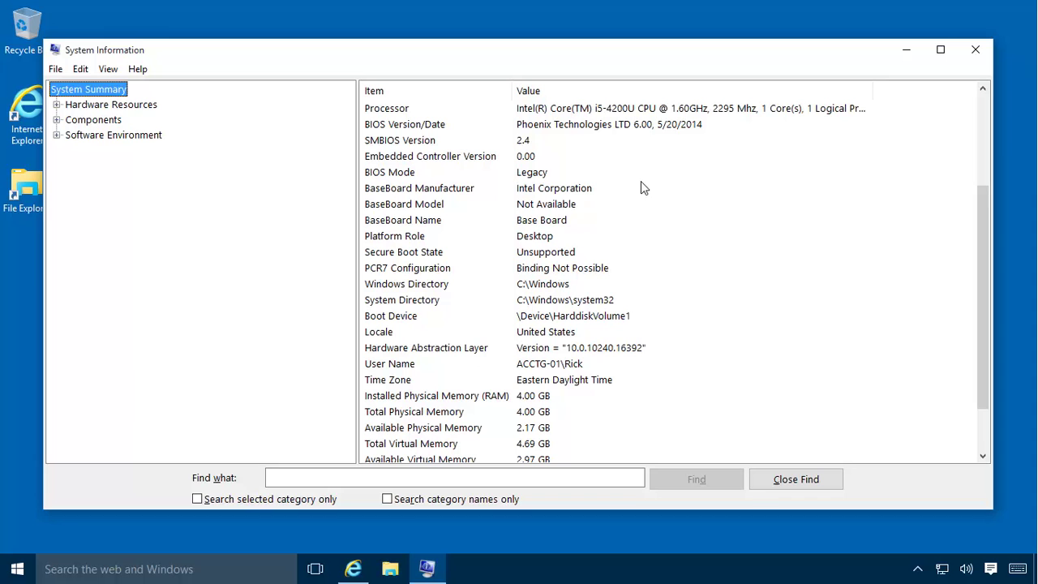
Check the Processor and Installed Physical Memory entries, then expand the Components category.
left_click(650, 109)
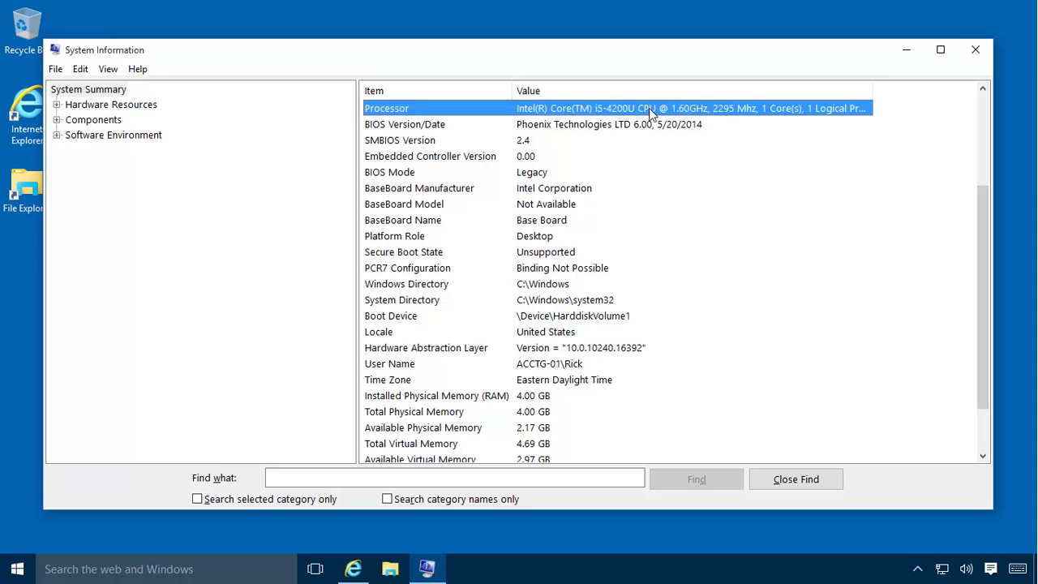
left_click(448, 396)
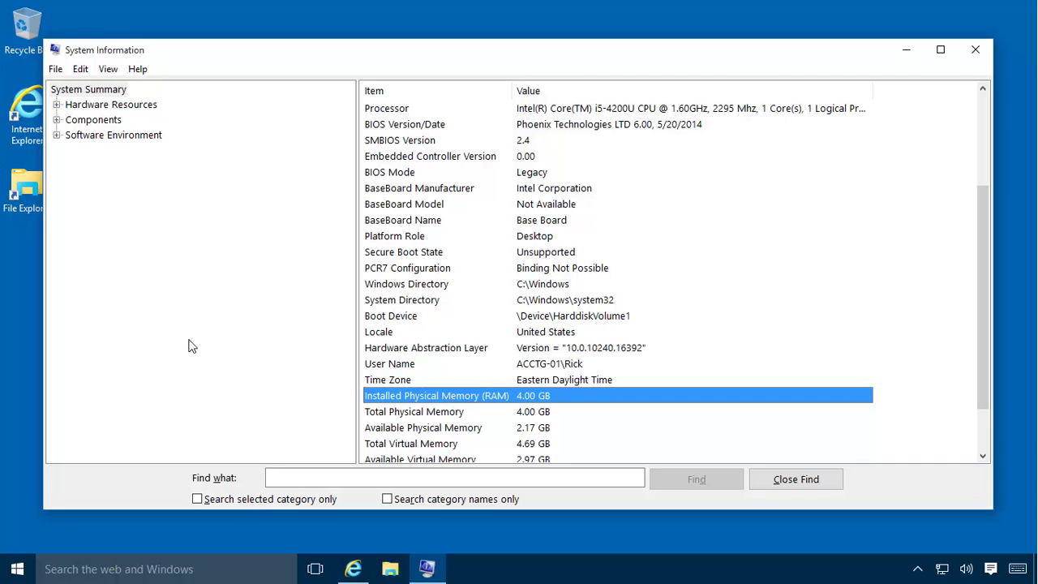
double_click(77, 122)
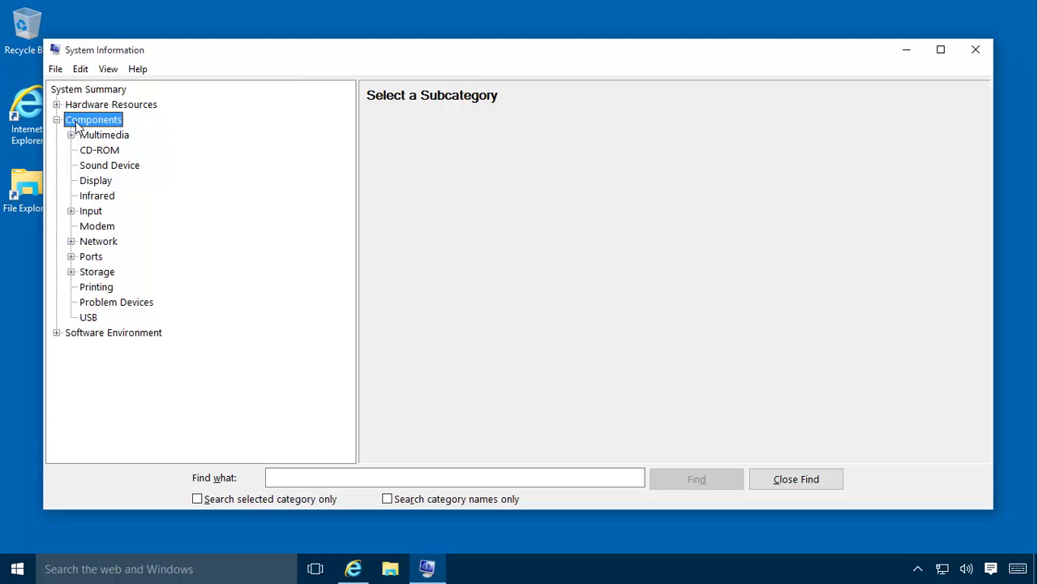
Under Storage > Drives, review drive C: as a 59.51 GB NTFS local disk with 28.15 GB free.
double_click(91, 278)
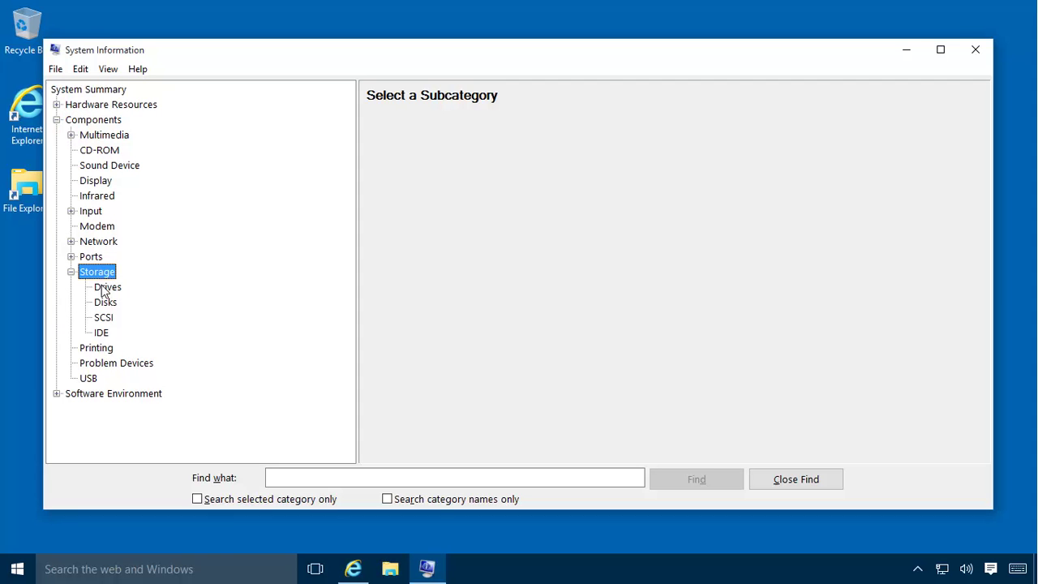
left_click(104, 289)
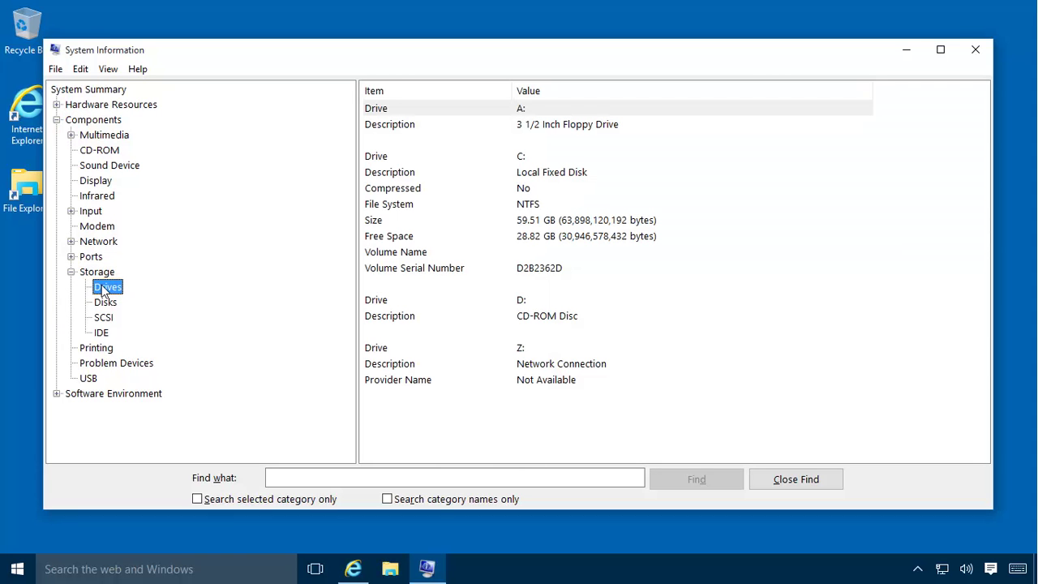
left_click(499, 174)
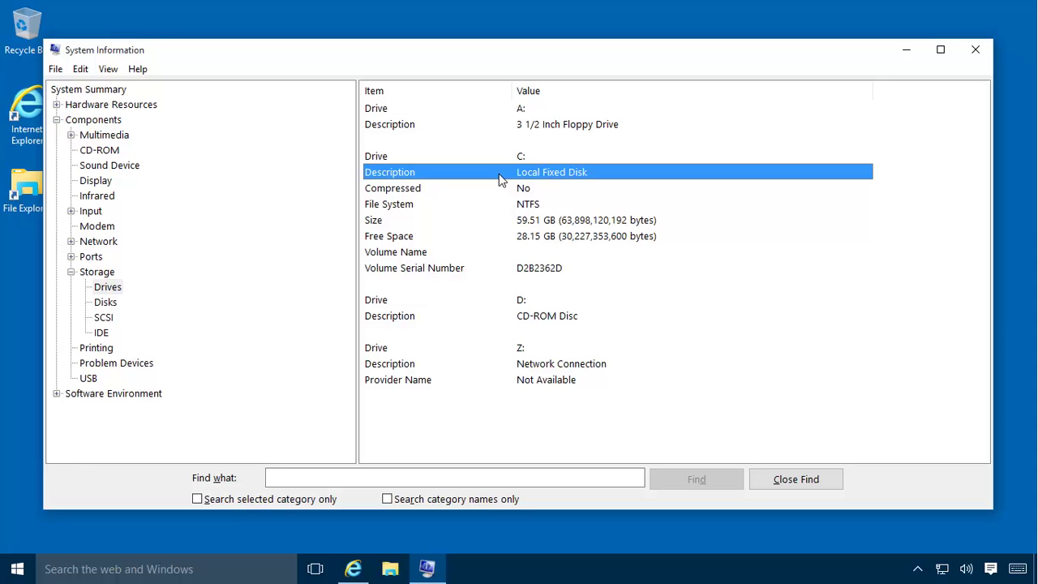
left_click(430, 238)
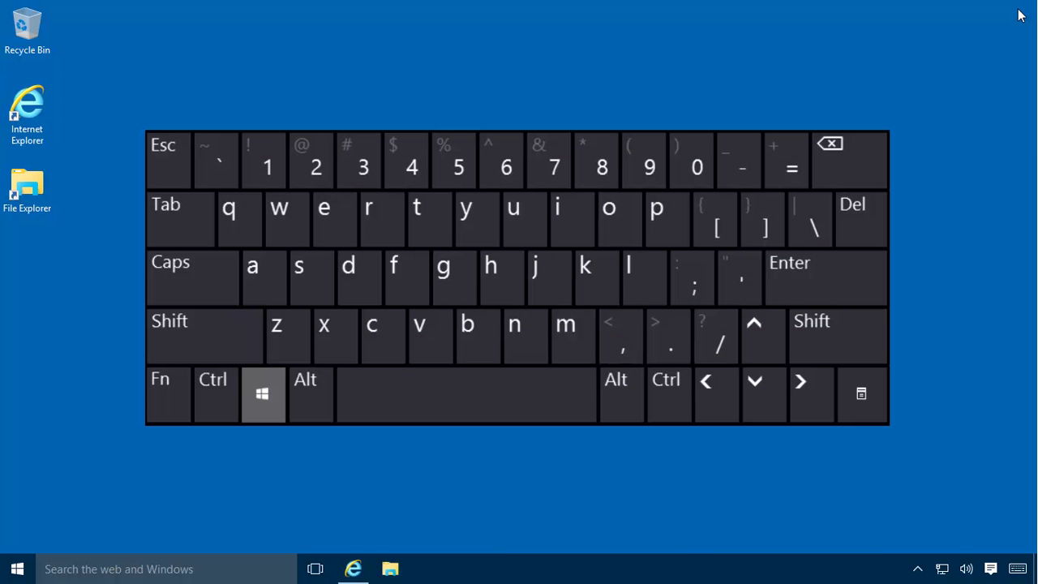
Run 'control userpasswords2' from the Run dialog to open User Accounts.
key("super+r")
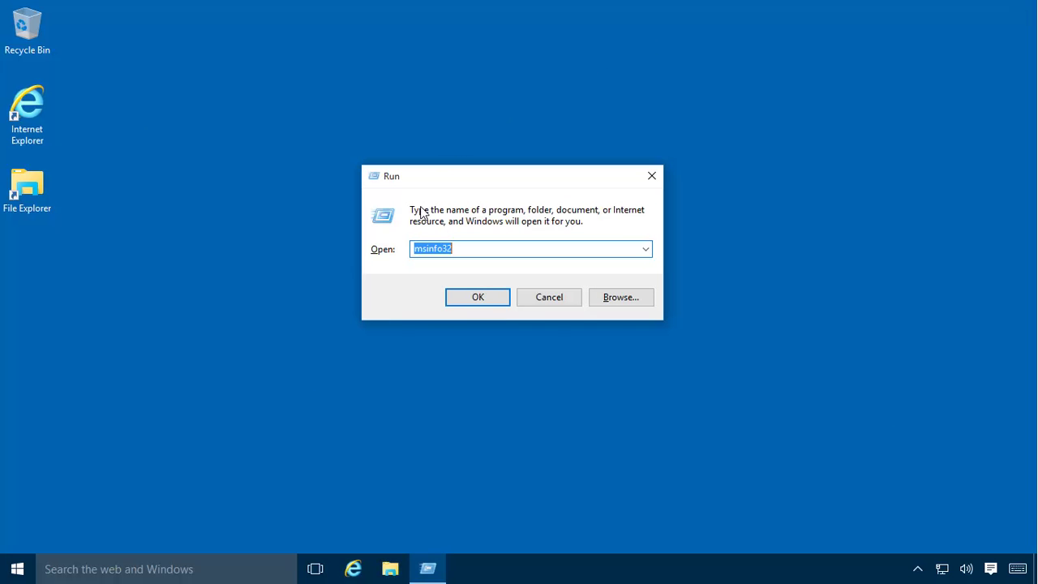
type("trol userpasswords2")
left_click(478, 298)
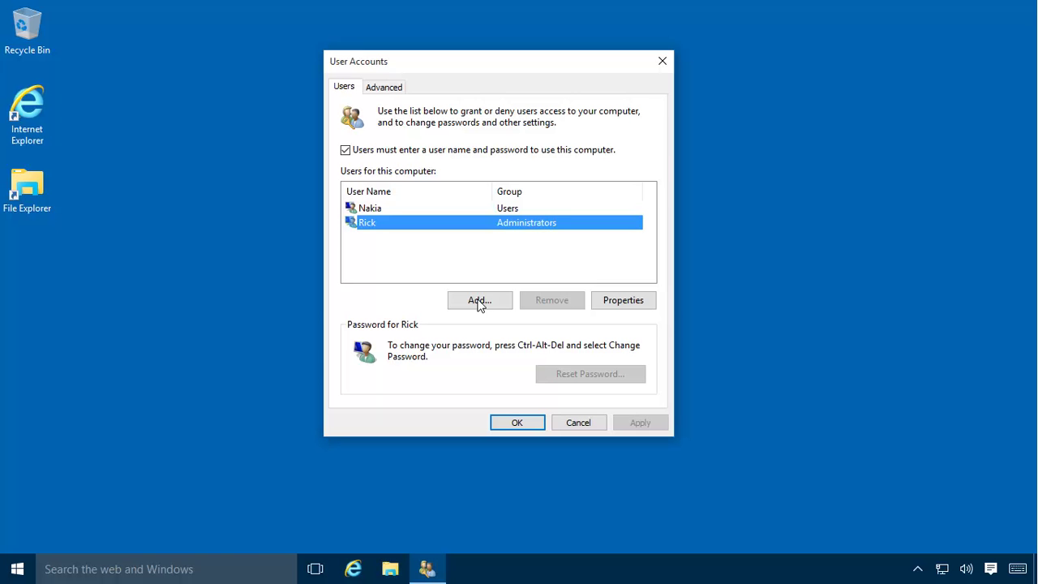
Start adding a new user in User Accounts, triggering the administrator password prompt.
left_click(479, 300)
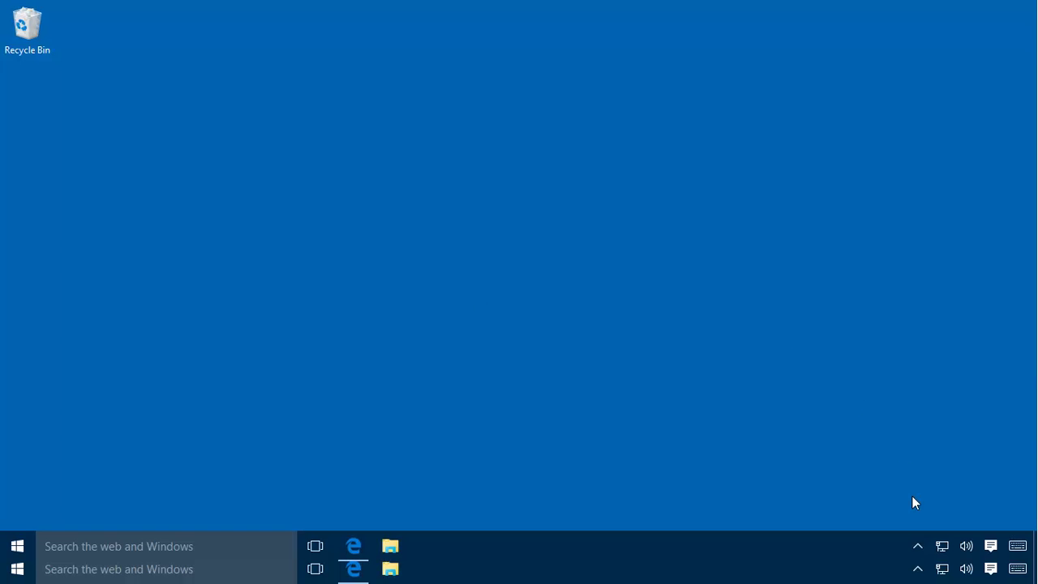
Disable Avast shields until the computer is restarted from the tray icon menu.
left_click(917, 546)
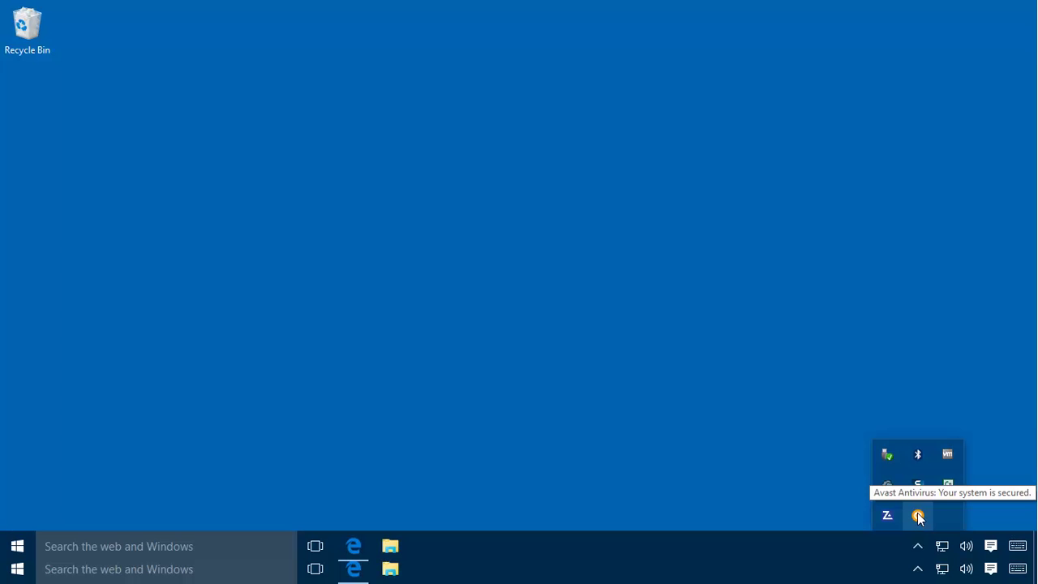
right_click(919, 518)
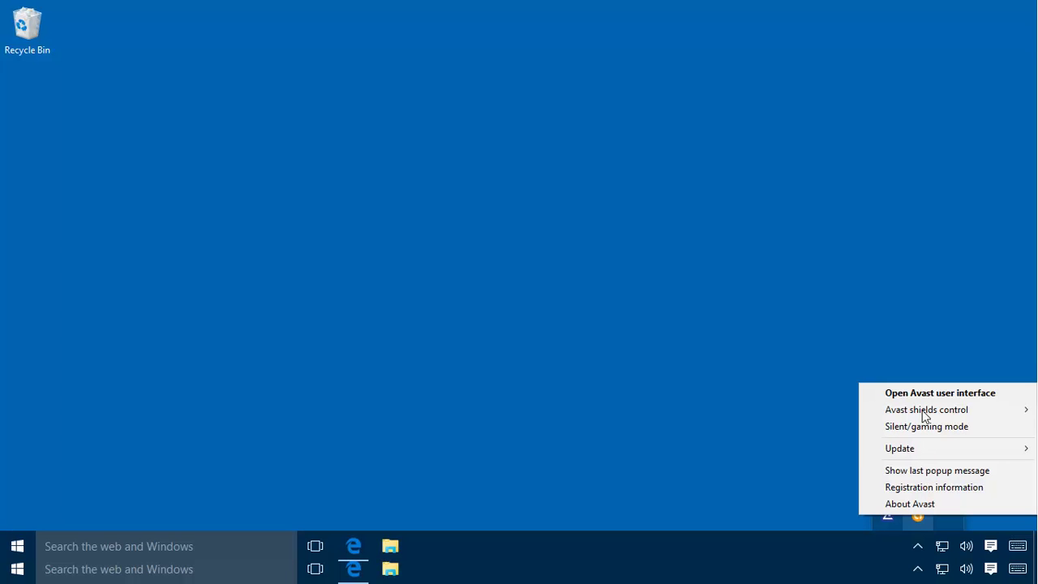
mouse_move(925, 417)
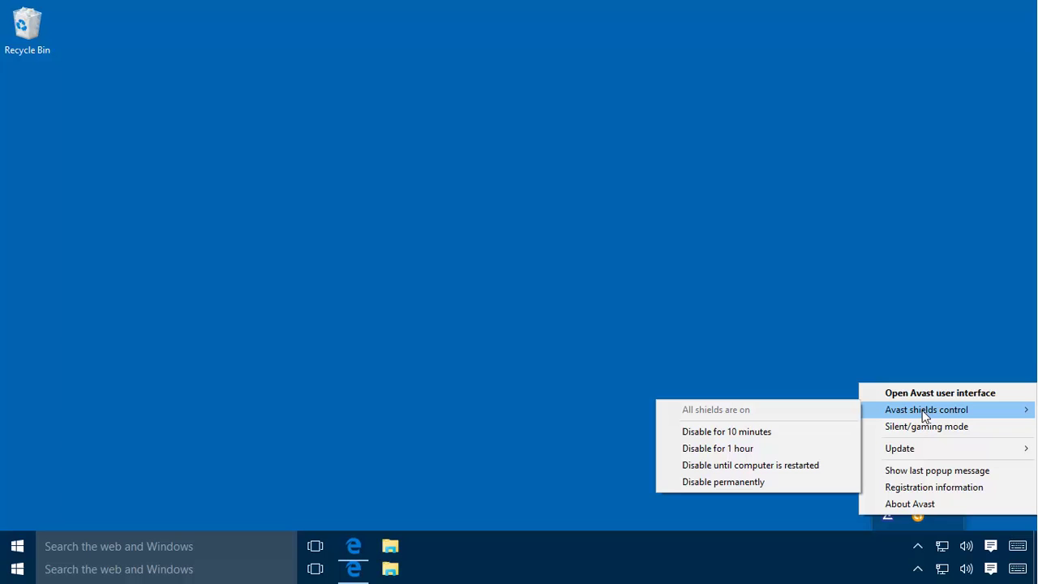
left_click(728, 468)
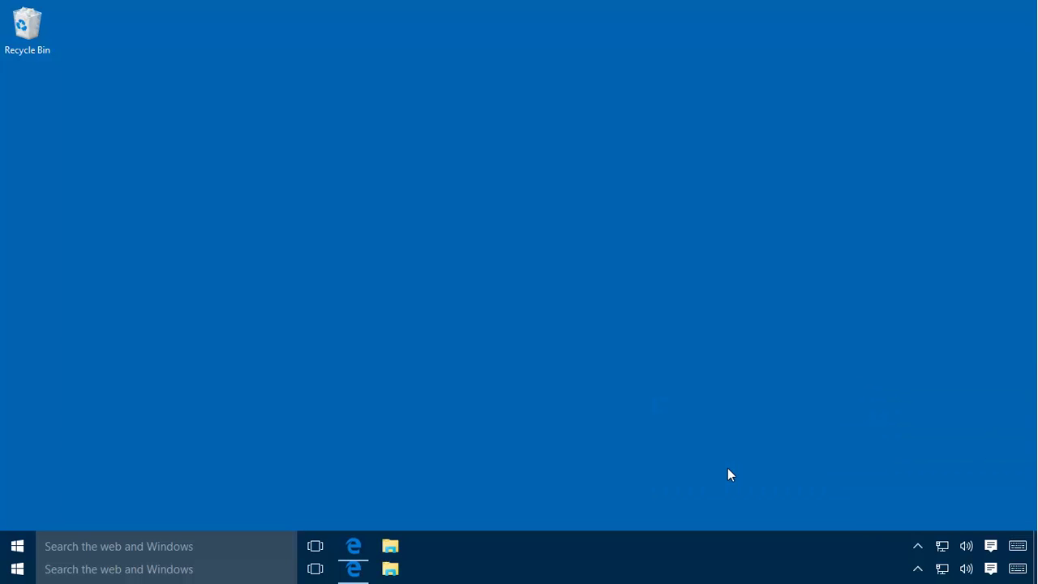
Re-enable all Avast shields from the tray icon's shields control menu.
left_click(919, 550)
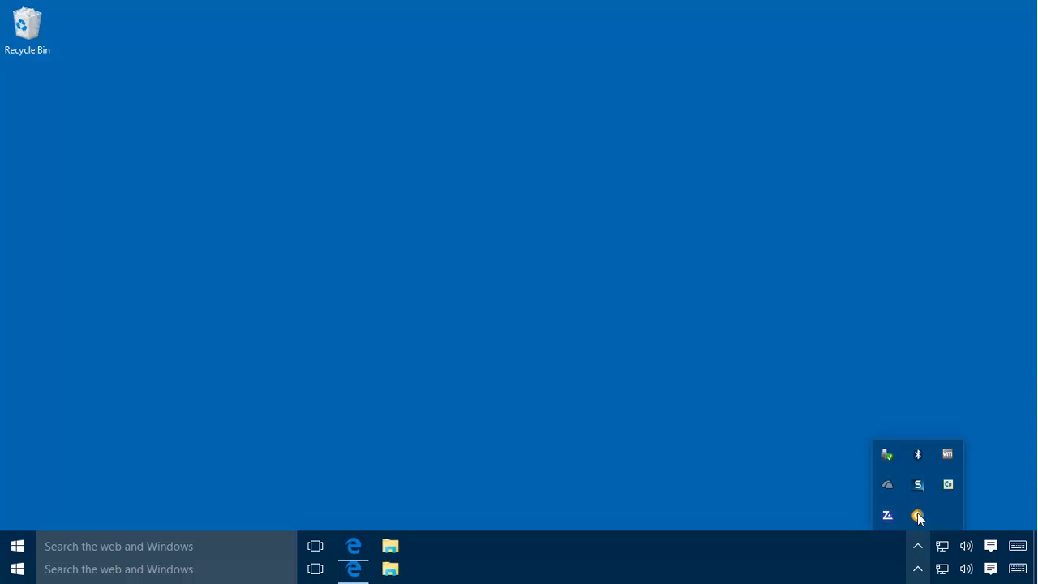
right_click(917, 515)
mouse_move(925, 417)
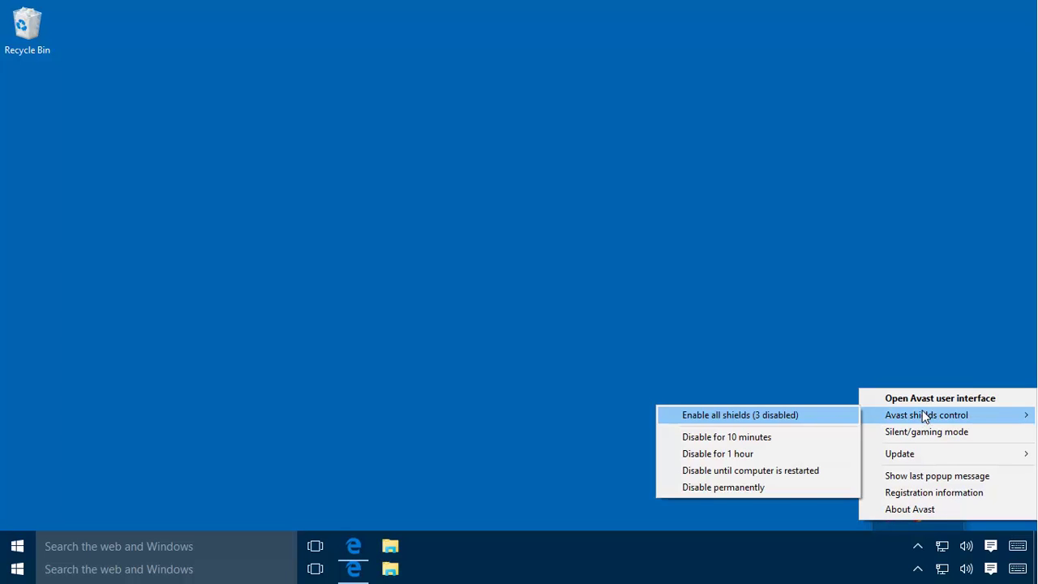
left_click(734, 414)
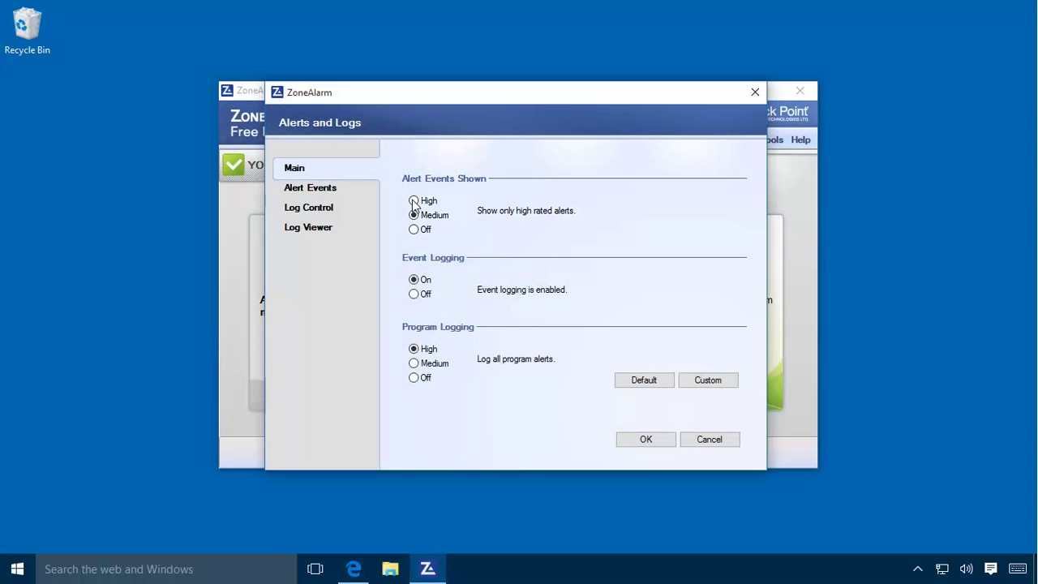
Set ZoneAlarm's Alert Events Shown level to High in Alerts and Logs.
left_click(413, 202)
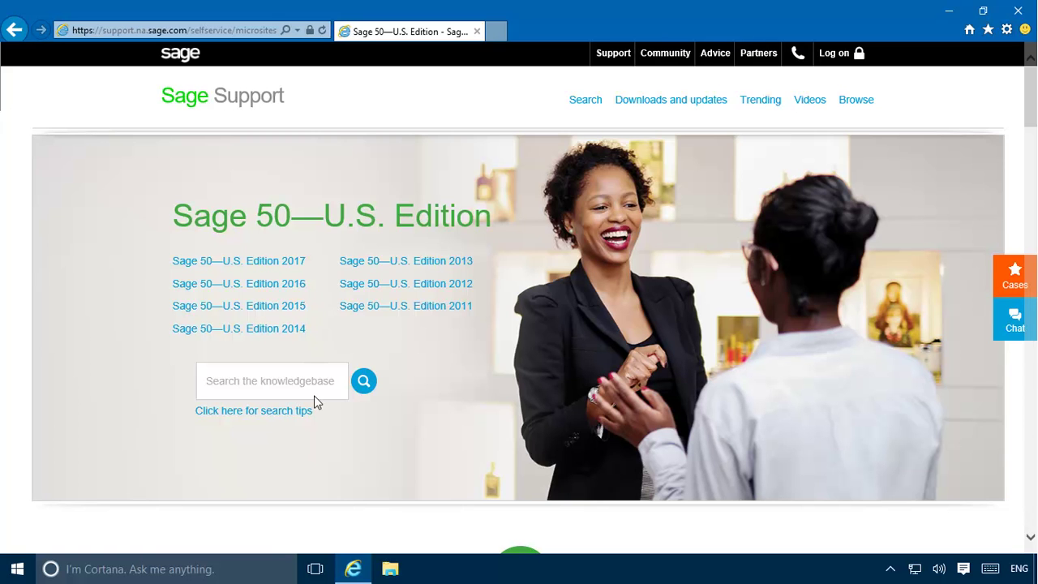
Search the knowledgebase for the firewall question, open 'How do I modify my firewall or Internet Security?' and scroll to Section IV.
key("ctrl+v")
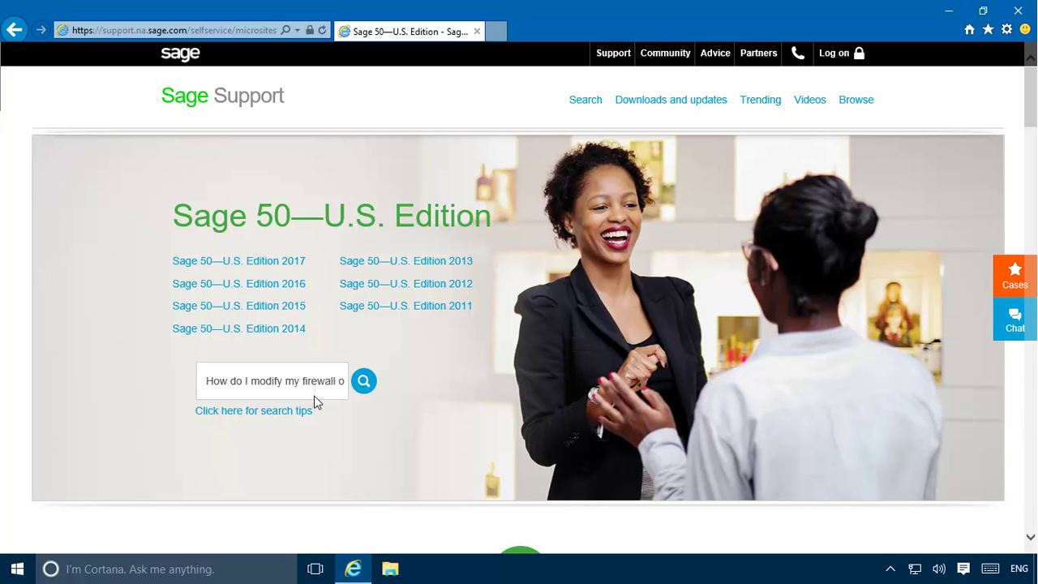
left_click(364, 385)
left_click(504, 475)
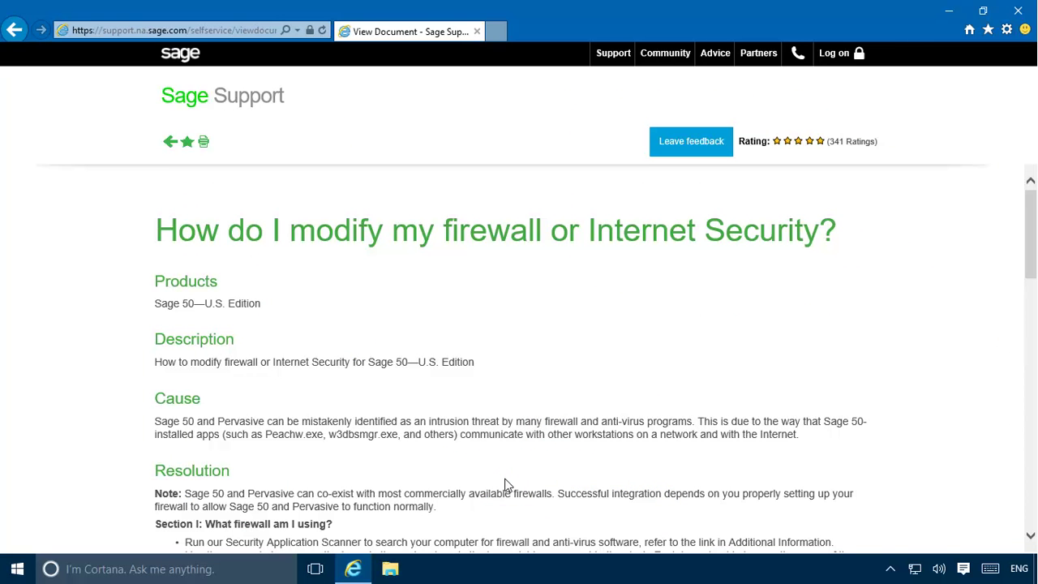
left_click(1031, 503)
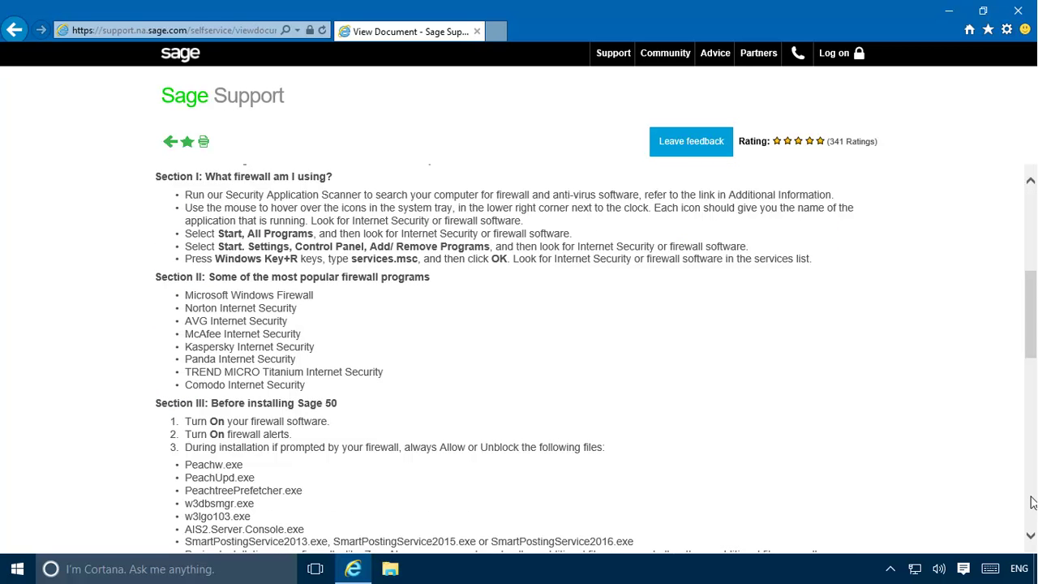
left_click(1032, 503)
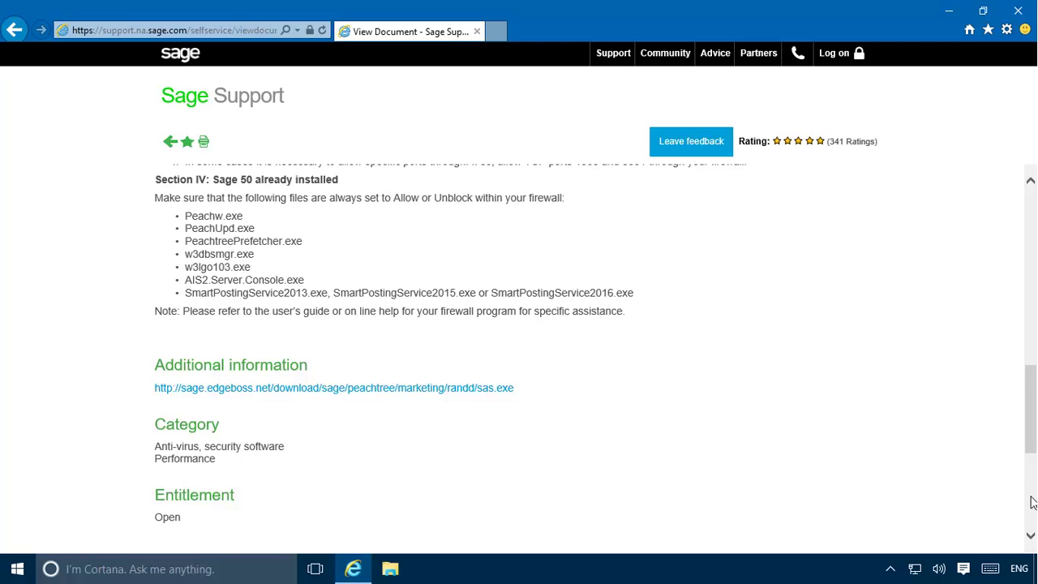